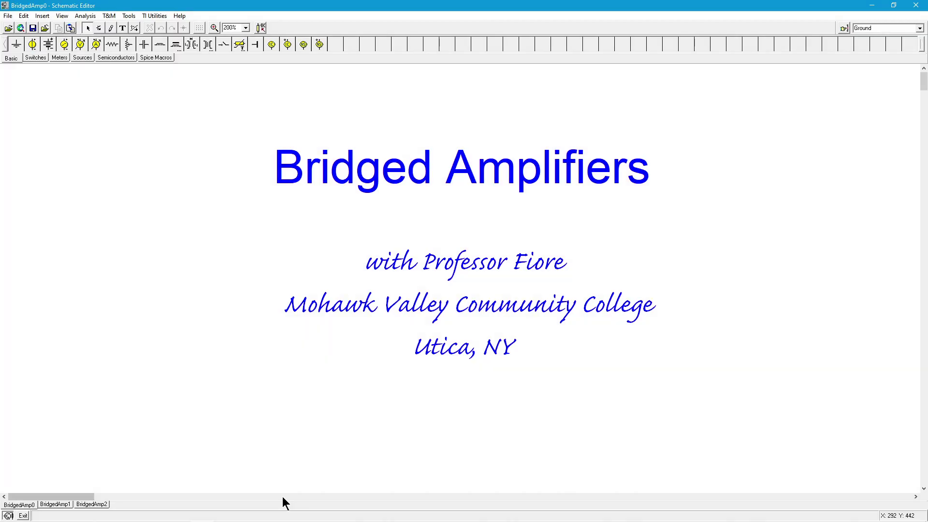
# - Page right on BridgedAmp0 to the 'What's the Deal with Bridged Amplifiers?' explanation slide
pyautogui.click(283, 498)
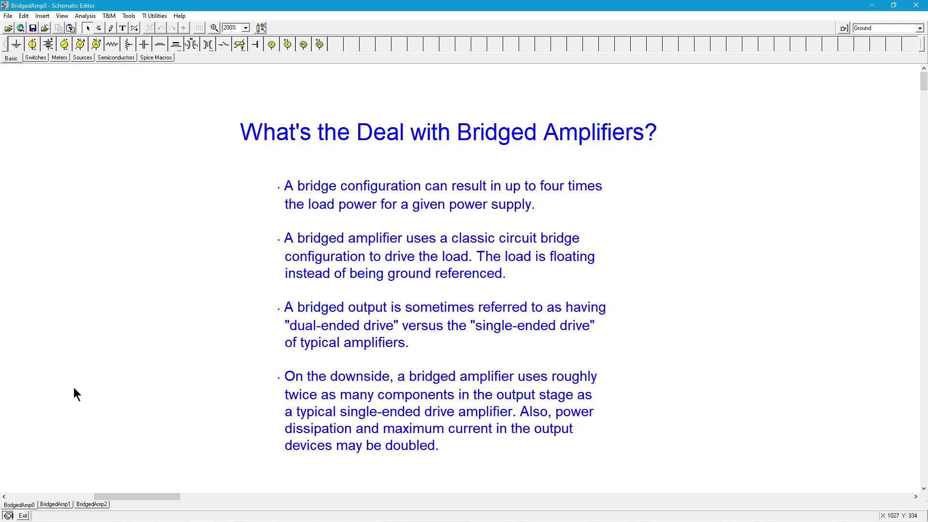
# - Switch to the BridgedAmp1 page with the Basic Class B Amplifier driving a 100-ohm load
pyautogui.click(59, 504)
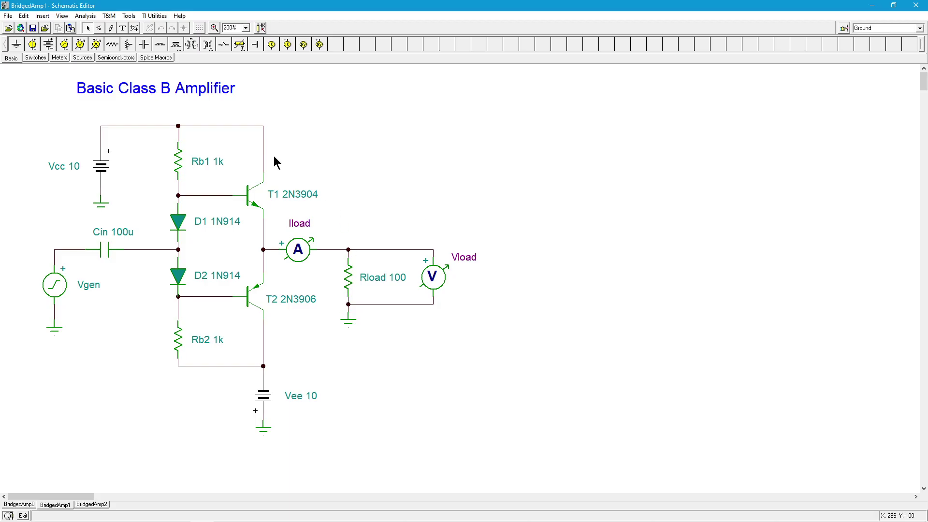
# - Run a 1m–3m s transient analysis and place a legend for Iload, Vgen and Vload top-right
pyautogui.click(85, 15)
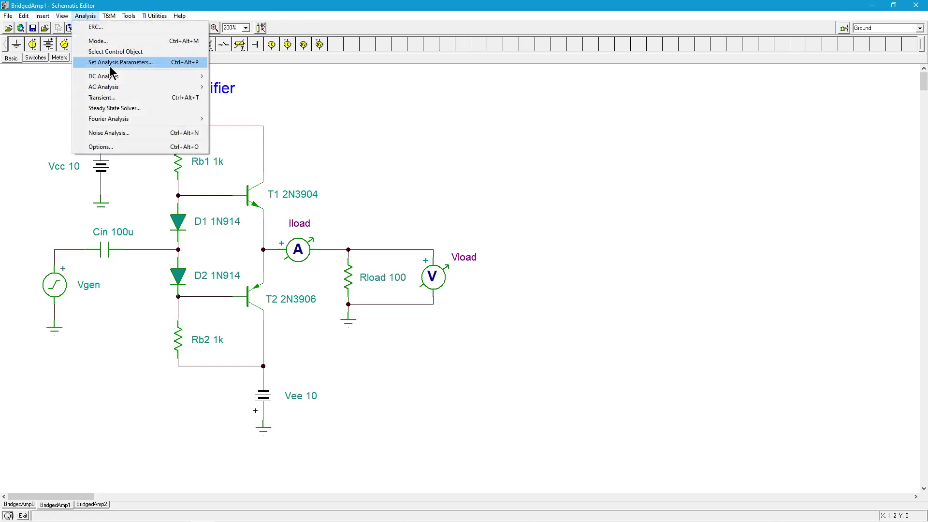
pyautogui.click(103, 97)
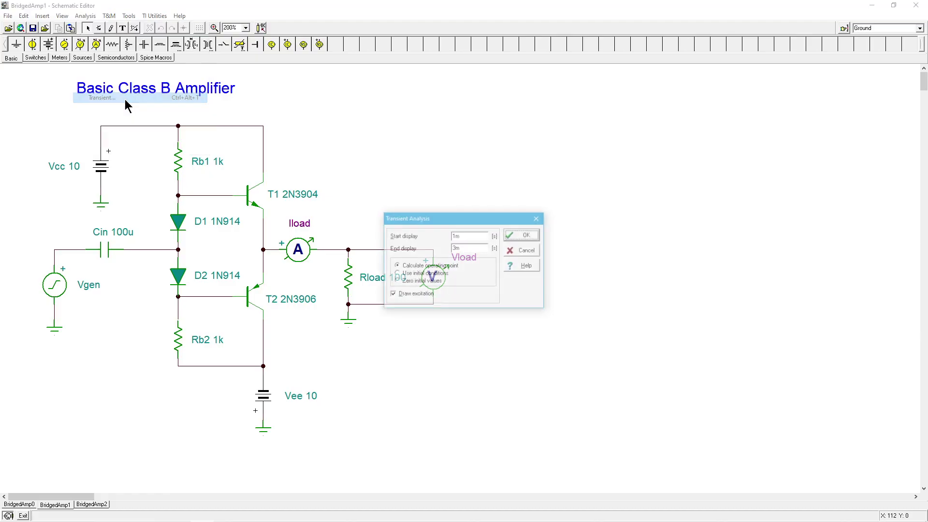
pyautogui.click(535, 236)
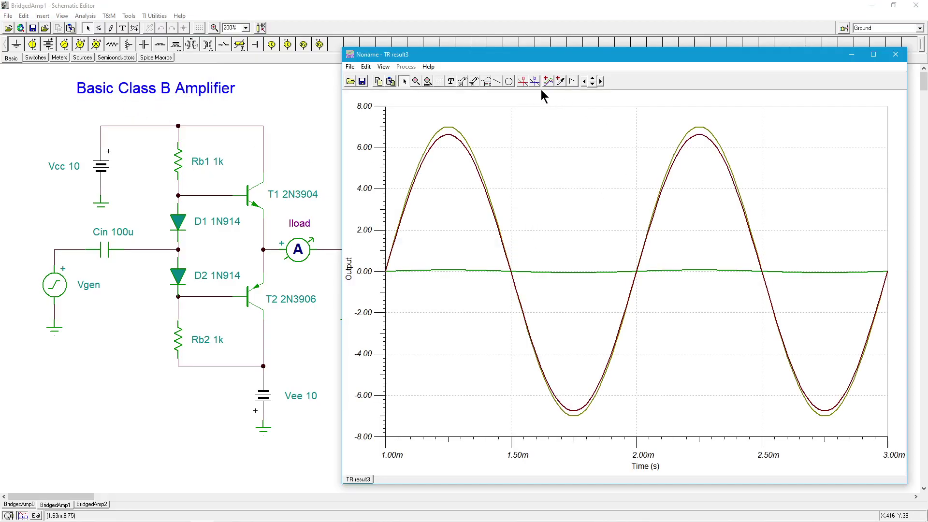
pyautogui.click(477, 80)
pyautogui.click(784, 113)
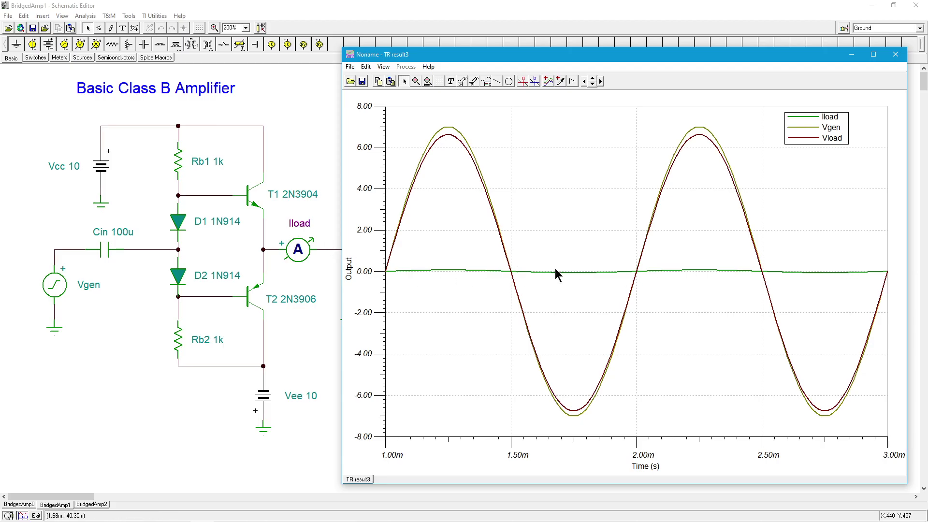
# - Show Iload, Vgen and Vload as separate stacked curves via View > Separate curves
pyautogui.click(384, 68)
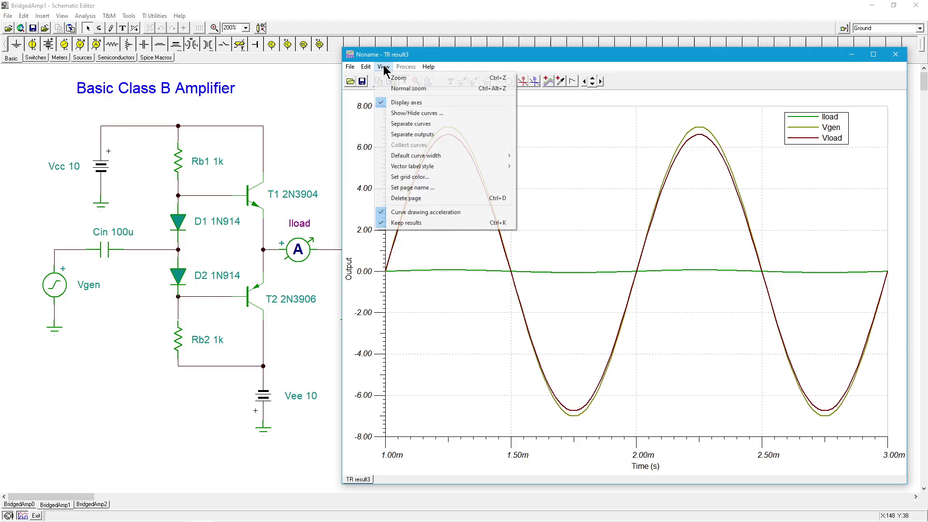
pyautogui.click(408, 125)
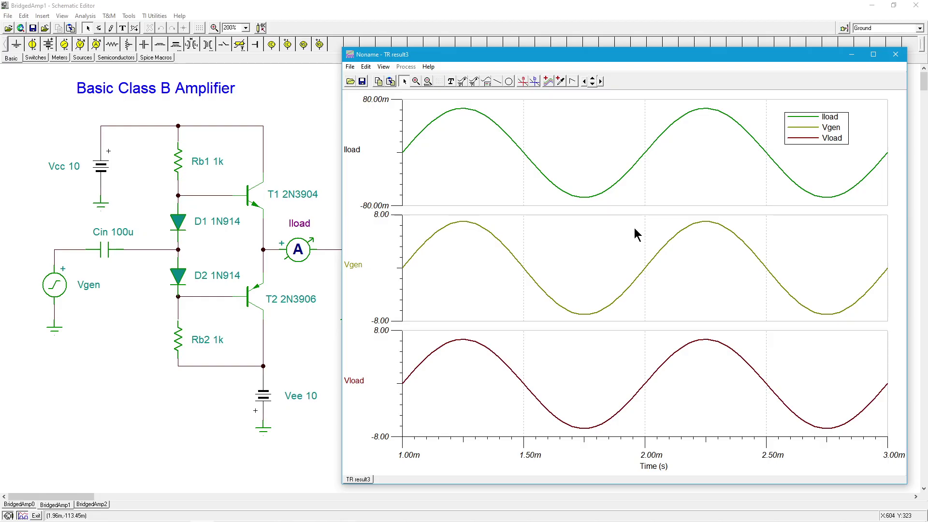
# - Close the transient result window to return to the Basic Class B Amplifier schematic
pyautogui.click(896, 54)
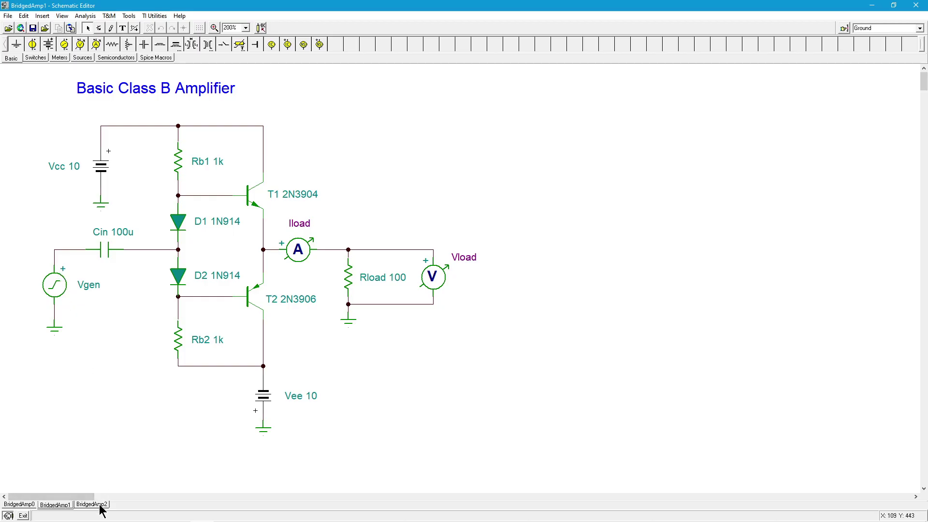
# - Switch to the BridgedAmp2 floating-load bridged amplifier schematic and deselect the Vgen source
pyautogui.click(92, 504)
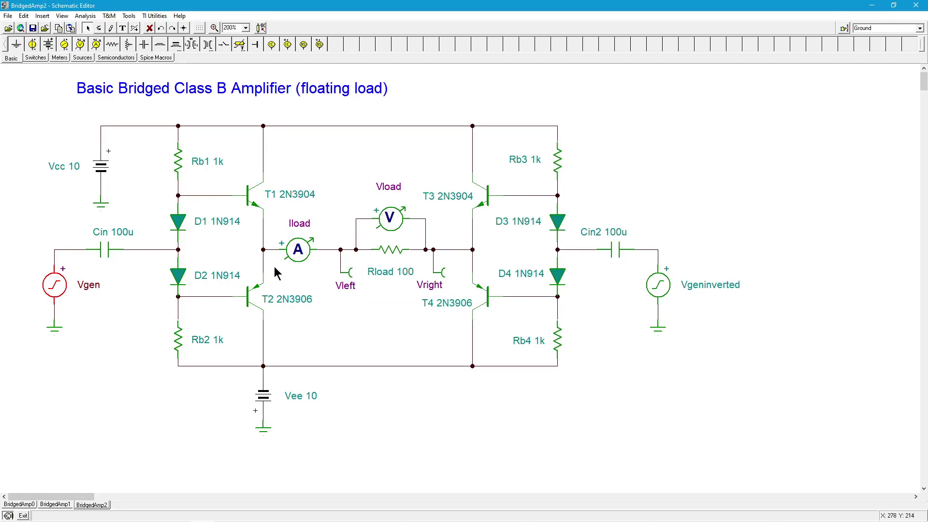
pyautogui.click(435, 393)
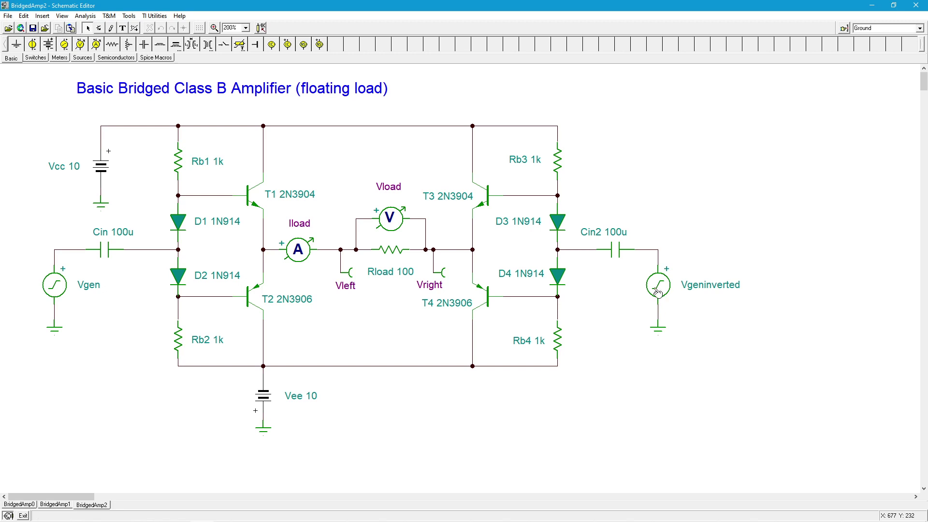
# - Inspect Vgeninverted's sine signal (7 V, 1 kHz, 180° phase) and close its editor unchanged
pyautogui.doubleClick(658, 290)
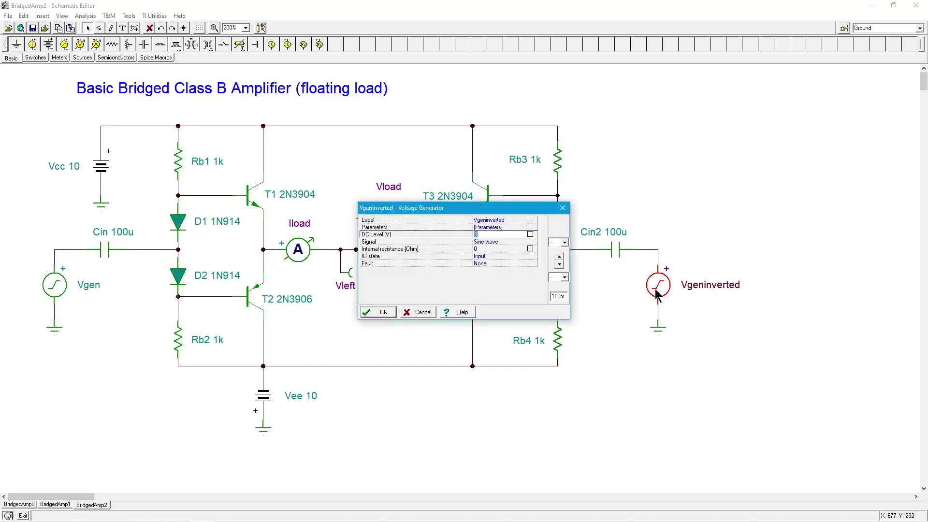
pyautogui.click(486, 241)
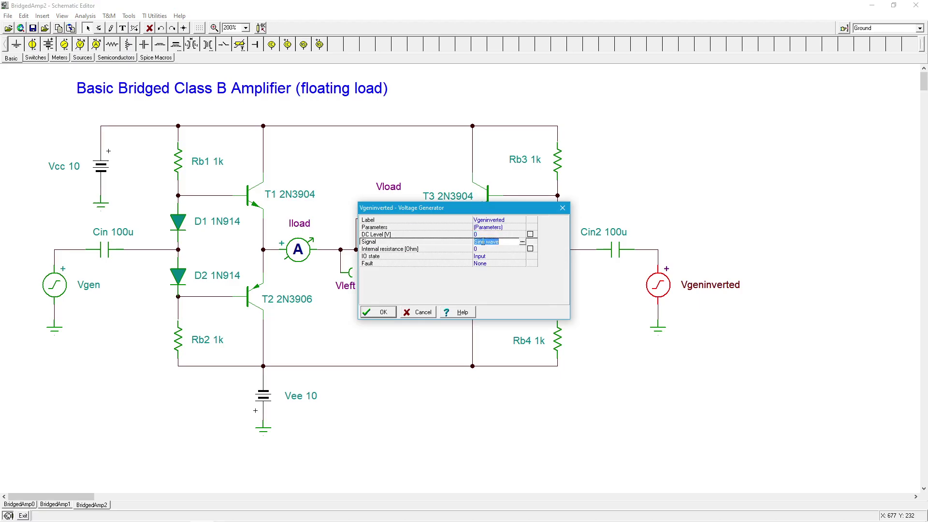
pyautogui.click(524, 242)
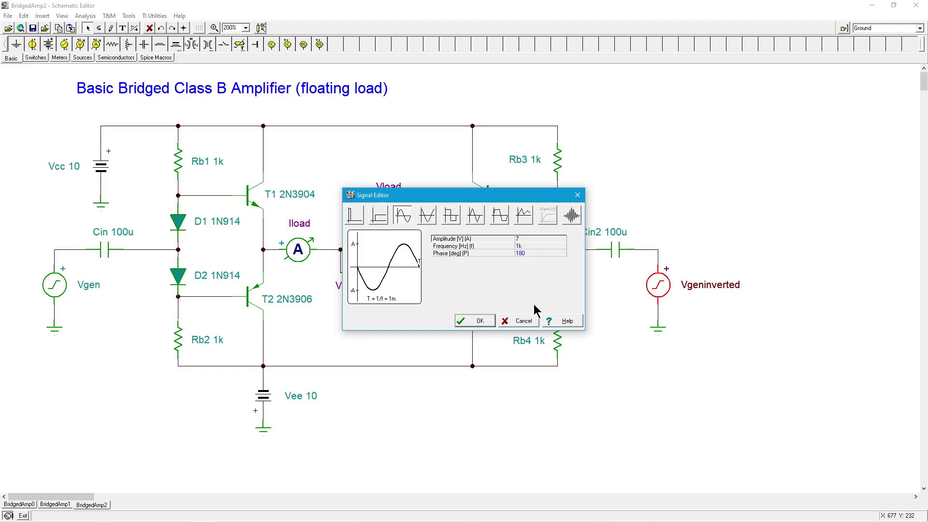
pyautogui.click(524, 321)
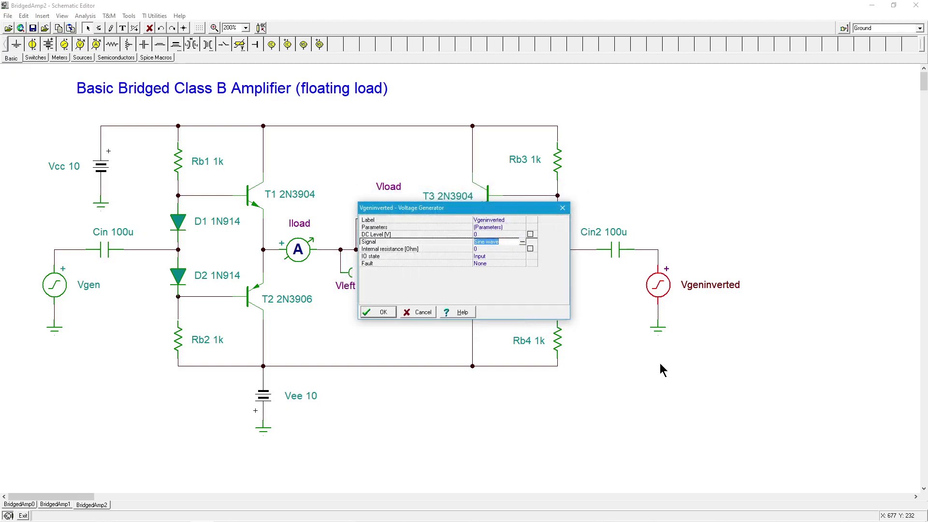
pyautogui.click(424, 315)
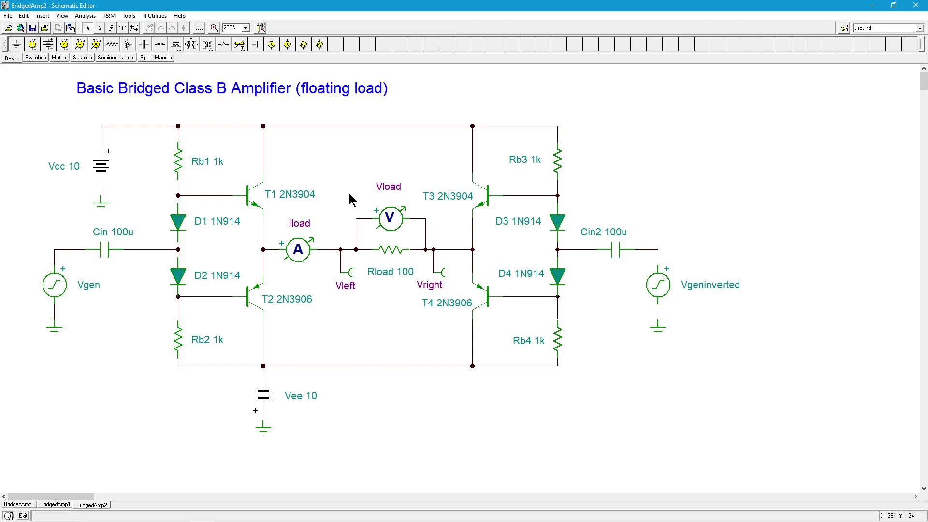
# - Run a 1m–3m s transient analysis on the bridged amplifier and add a curve legend top-right
pyautogui.click(85, 15)
pyautogui.click(124, 98)
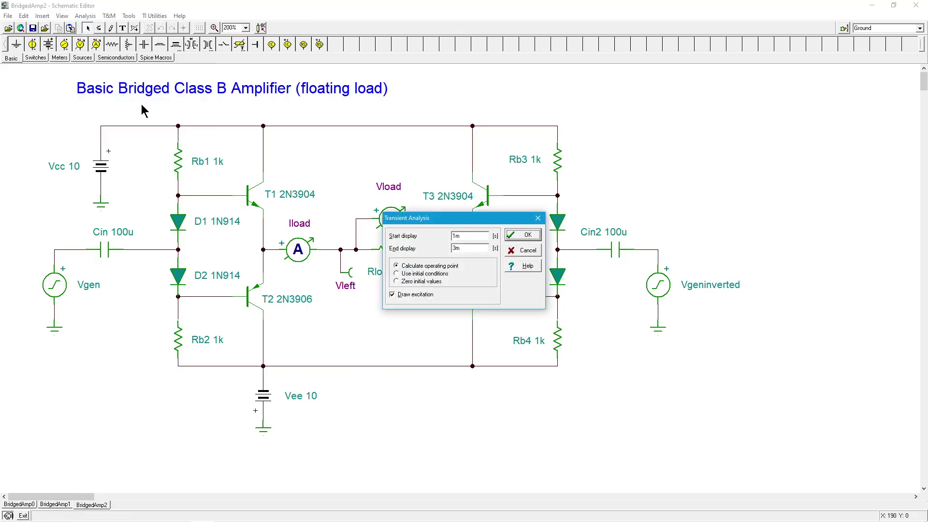
pyautogui.click(524, 236)
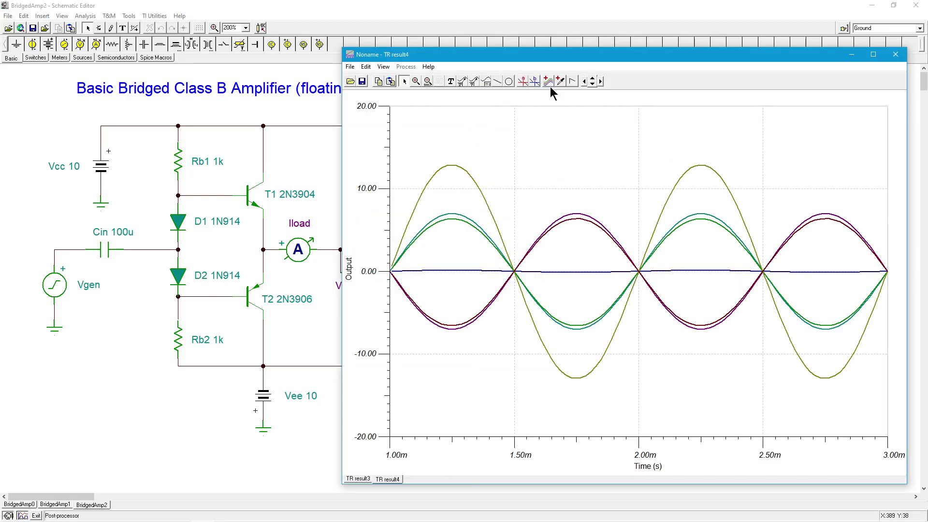
pyautogui.click(487, 84)
pyautogui.click(769, 118)
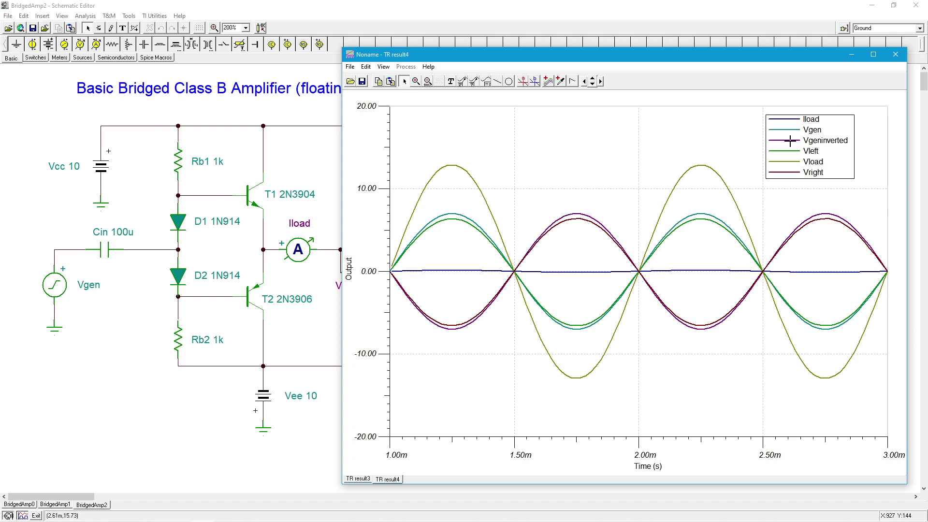
# - Check the legend and identify the Vgen and Vgeninverted curves in the result graph
pyautogui.click(790, 129)
pyautogui.click(741, 147)
pyautogui.click(451, 213)
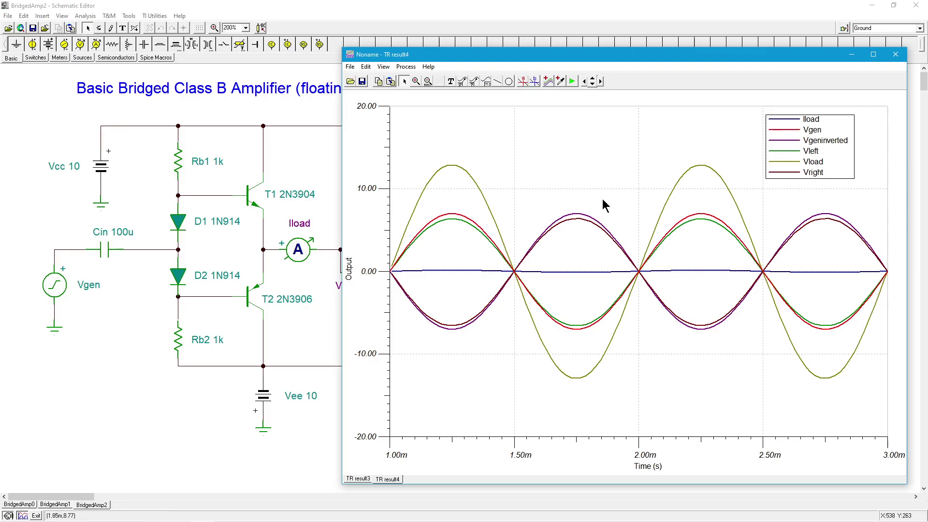
pyautogui.click(454, 329)
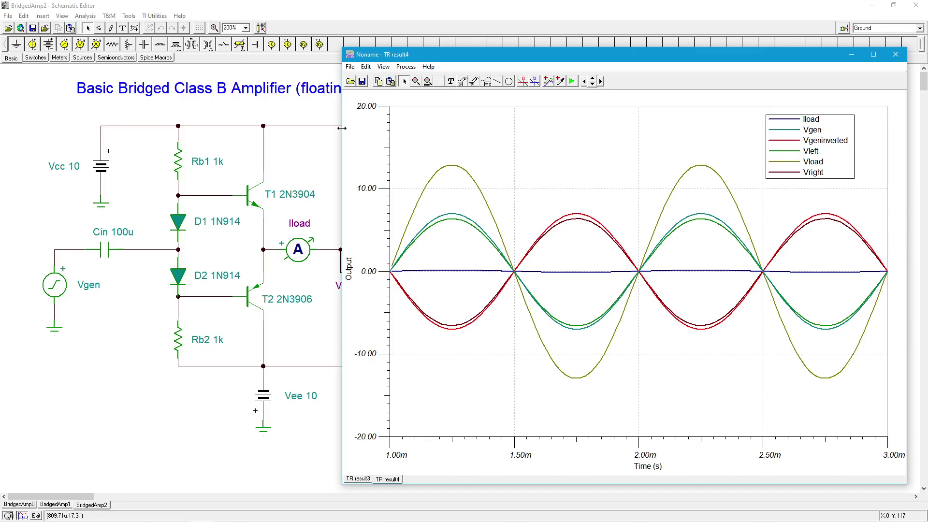
pyautogui.moveTo(342, 133); pyautogui.dragTo(369, 132)
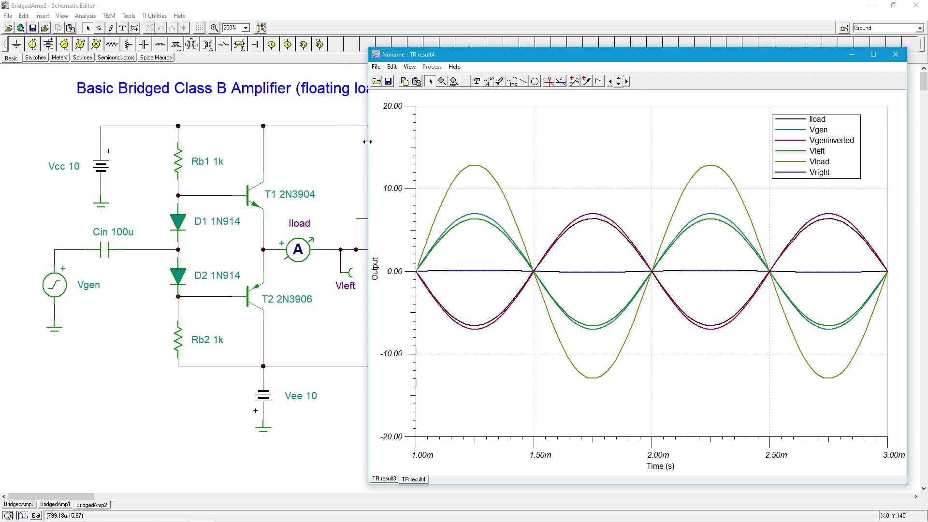
pyautogui.moveTo(368, 141); pyautogui.dragTo(341, 143)
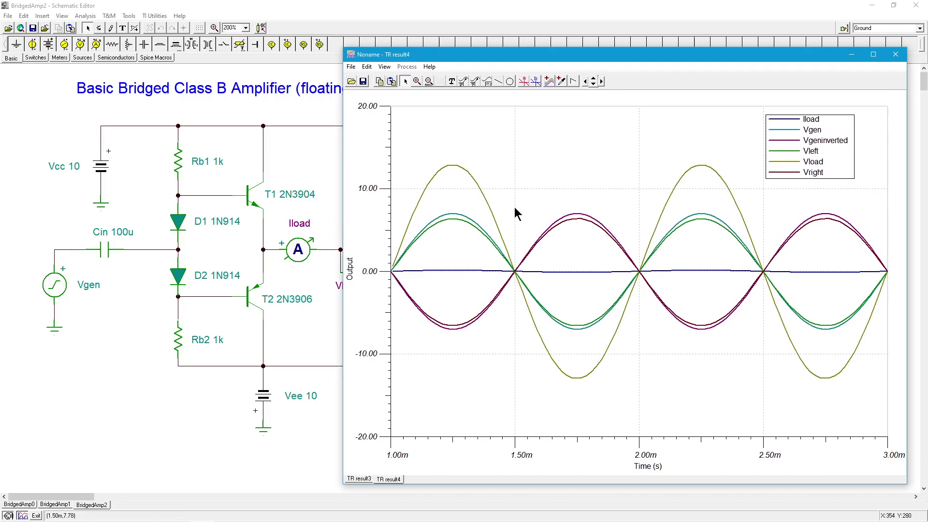
# - Read Vleft, Vright and Vload values, comparing Vload's ~13 V peak with Vleft's ~6.5 V
pyautogui.click(454, 219)
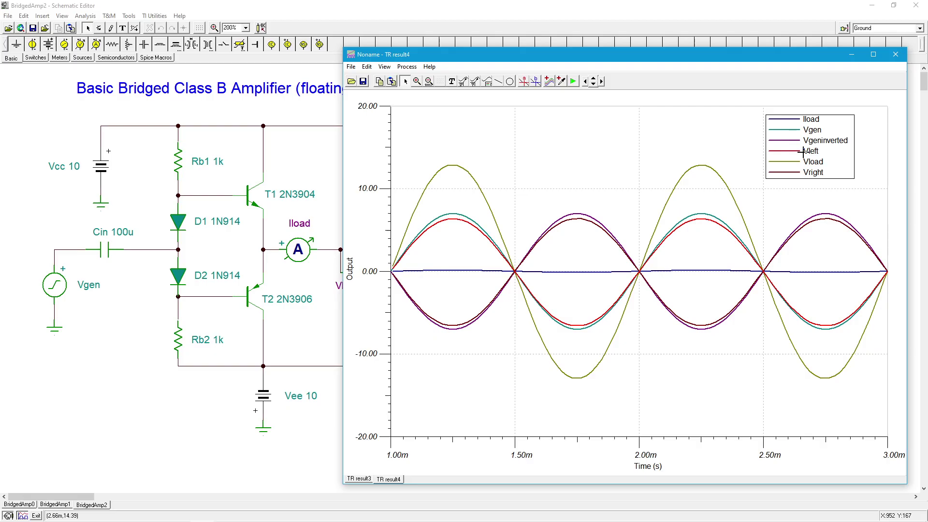
pyautogui.click(454, 323)
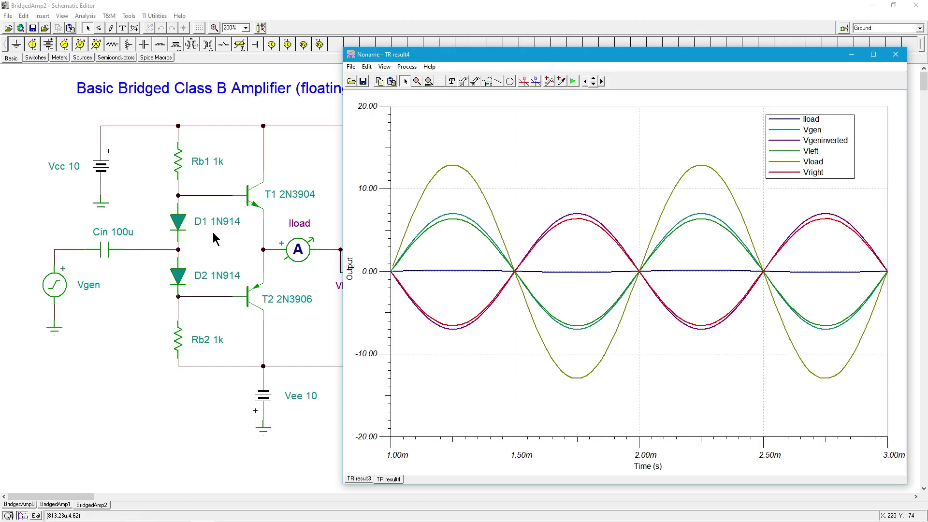
pyautogui.click(473, 174)
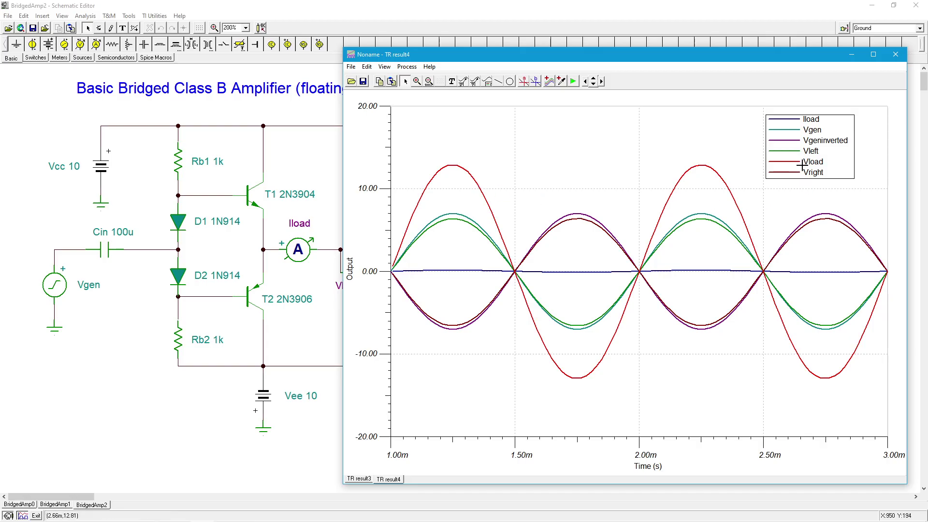
pyautogui.click(453, 220)
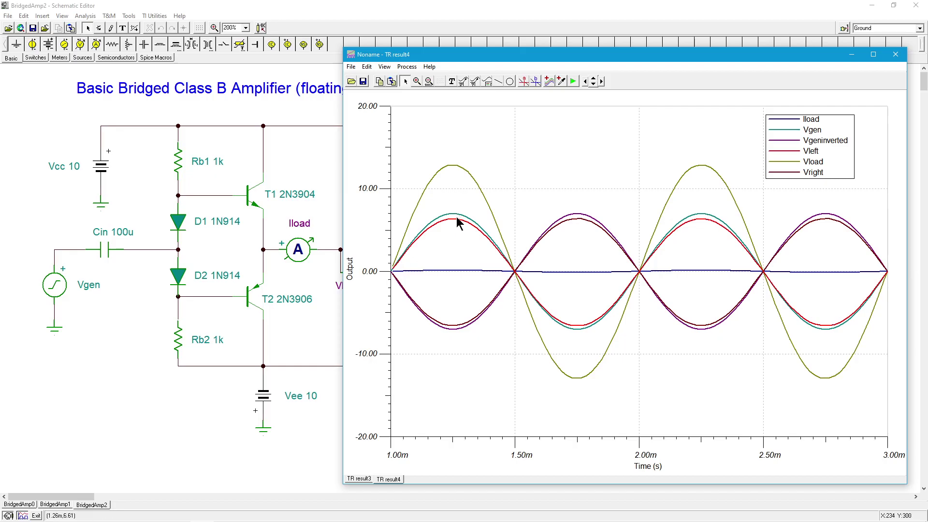
pyautogui.click(452, 166)
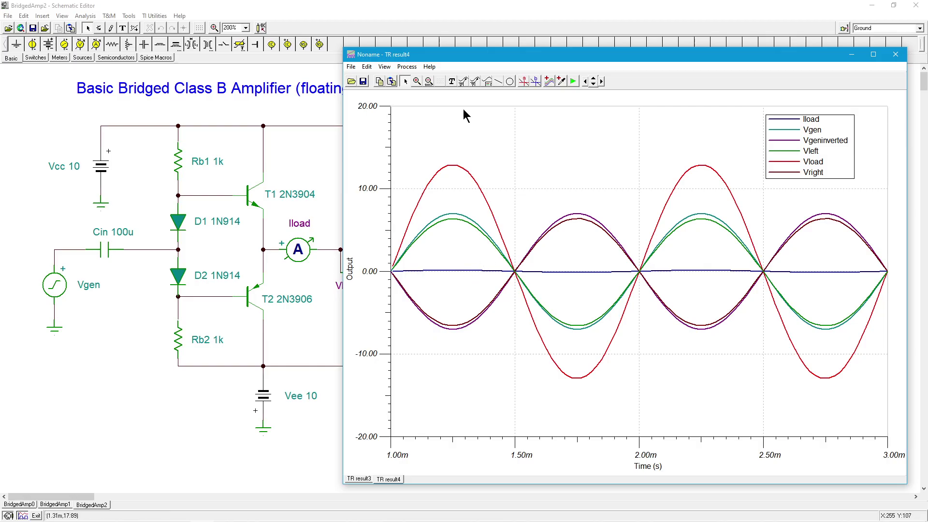
pyautogui.click(384, 67)
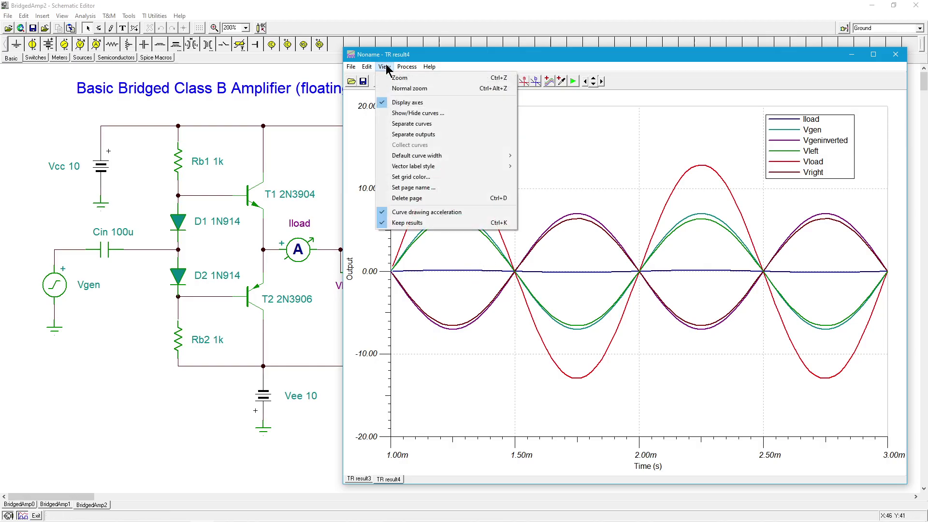
pyautogui.click(413, 123)
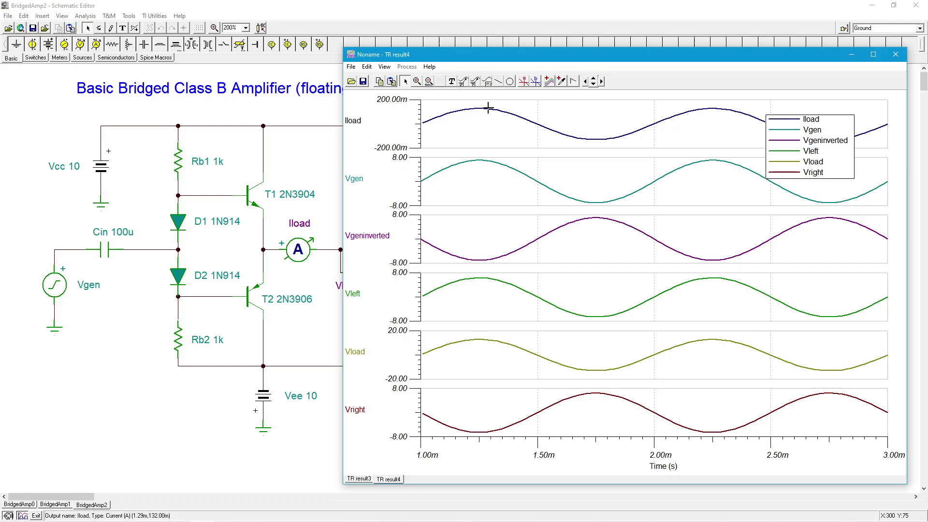
pyautogui.click(384, 68)
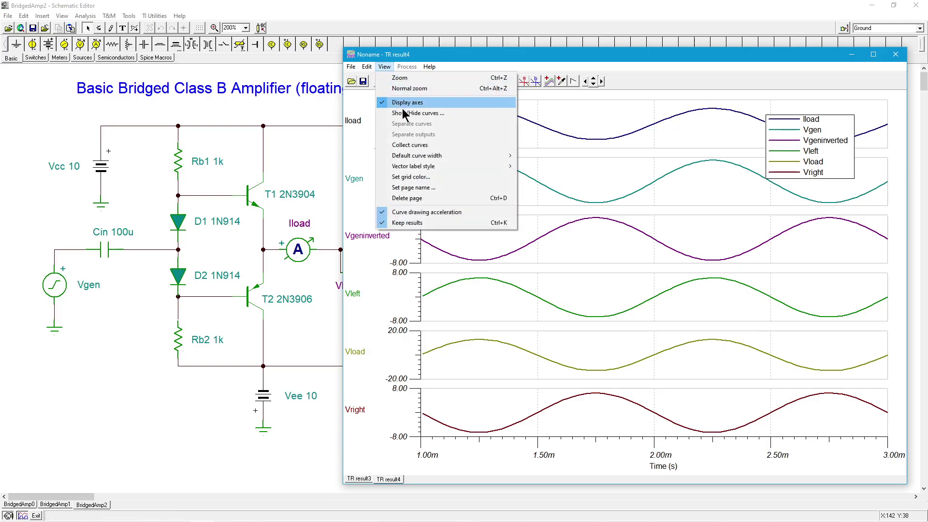
pyautogui.click(410, 145)
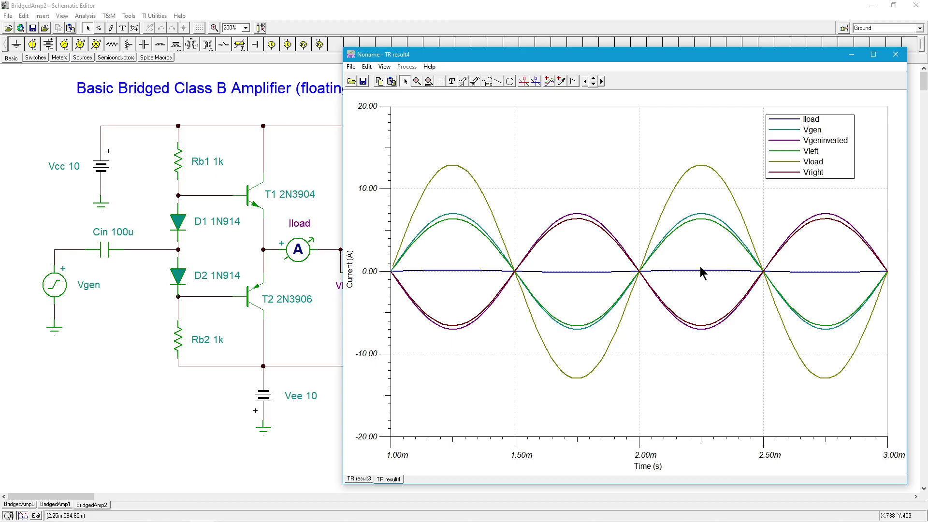
# - Close the TR result4 window to return to the BridgedAmp2 bridged amplifier schematic
pyautogui.click(897, 56)
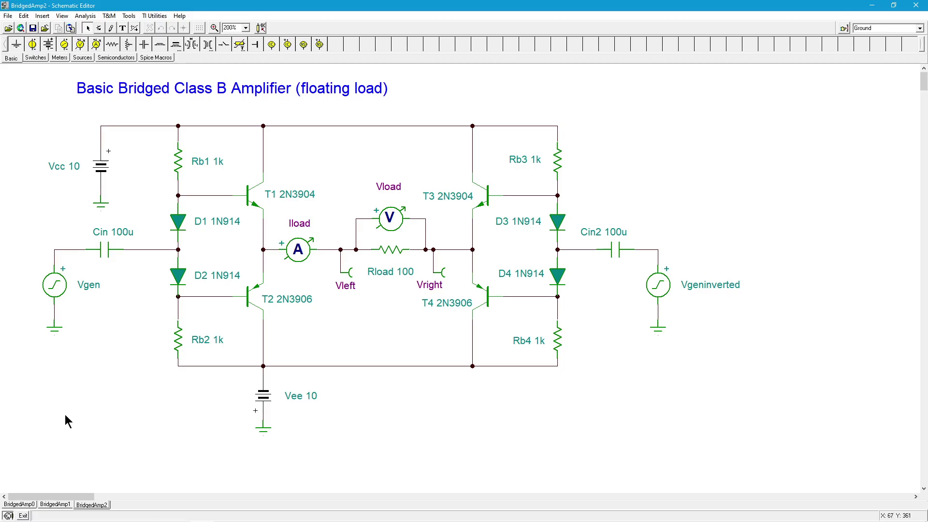
pyautogui.click(55, 505)
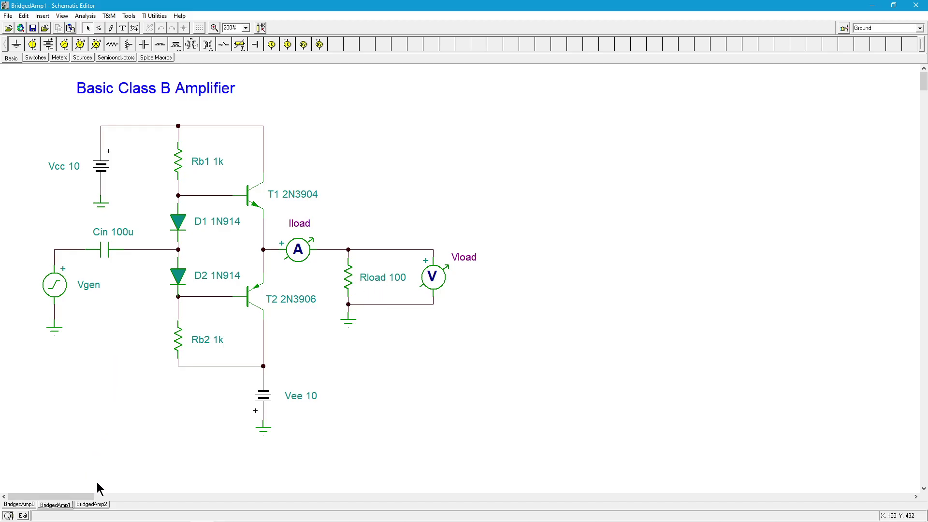
pyautogui.click(96, 504)
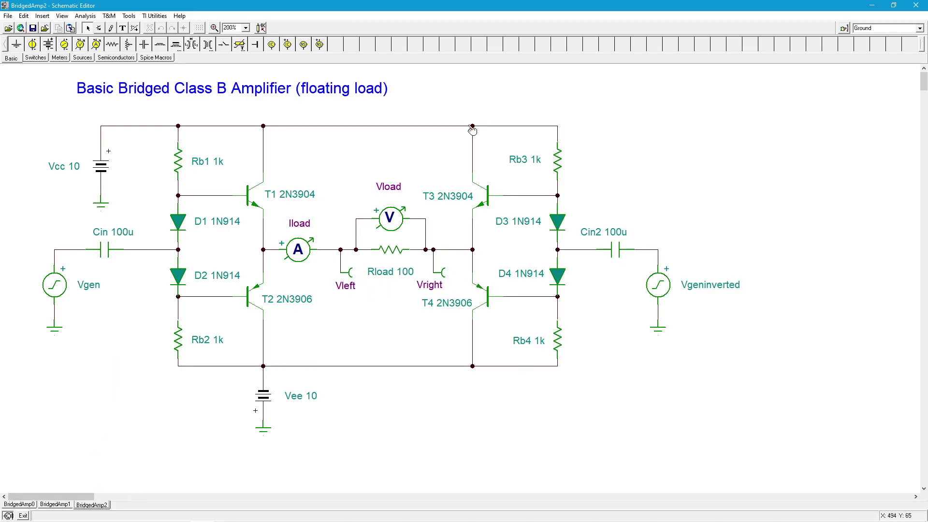